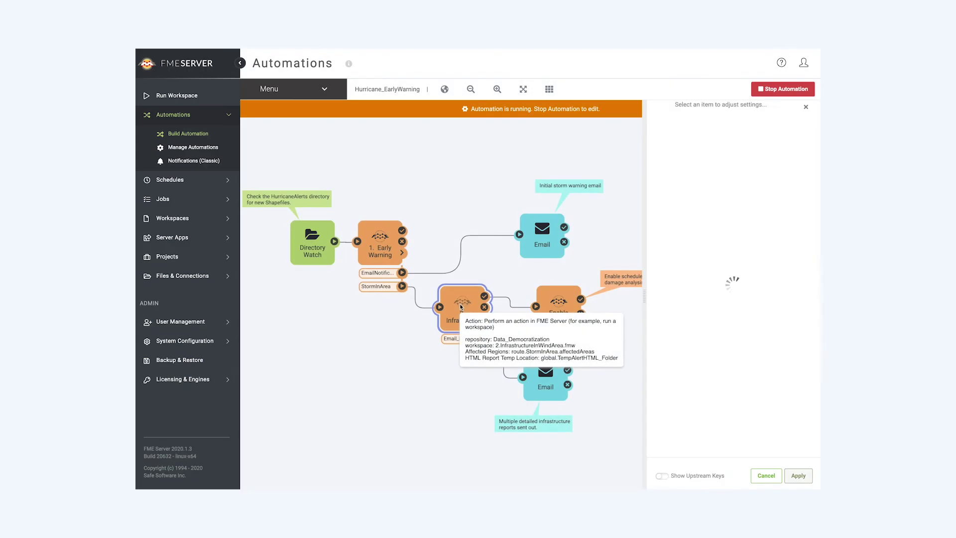
Expand the Infrastructure node's Output Keys to list Email_DamageProjected's eight event keys
{"action": "left_click", "coordinate": [730, 305]}
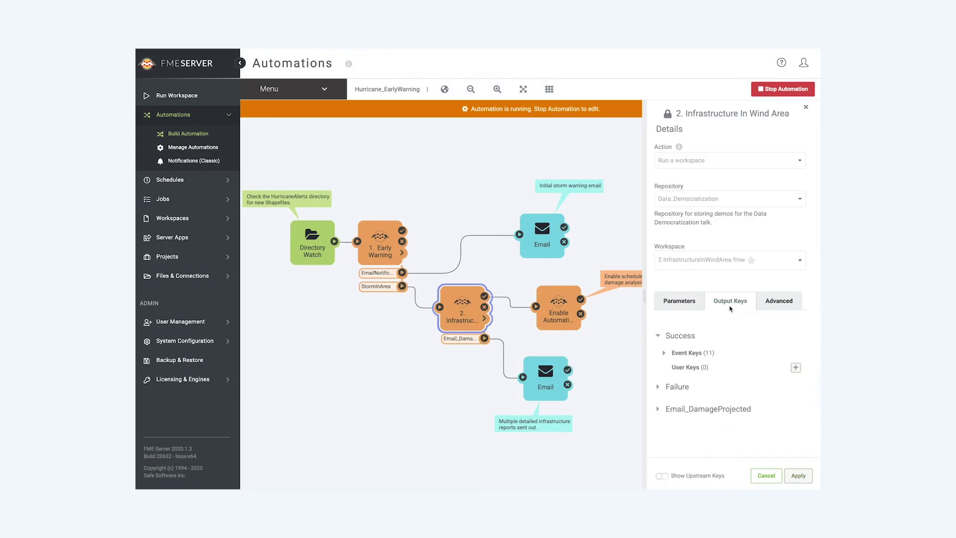
{"action": "left_click", "coordinate": [666, 412]}
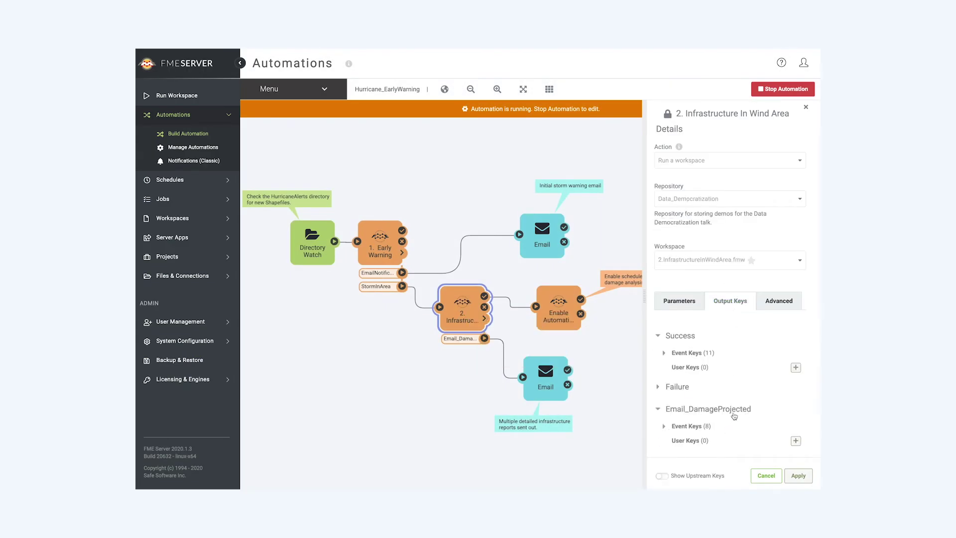
{"action": "left_click", "coordinate": [679, 427]}
{"action": "scroll", "coordinate": [761, 419], "scroll_direction": "down", "scroll_amount": 3}
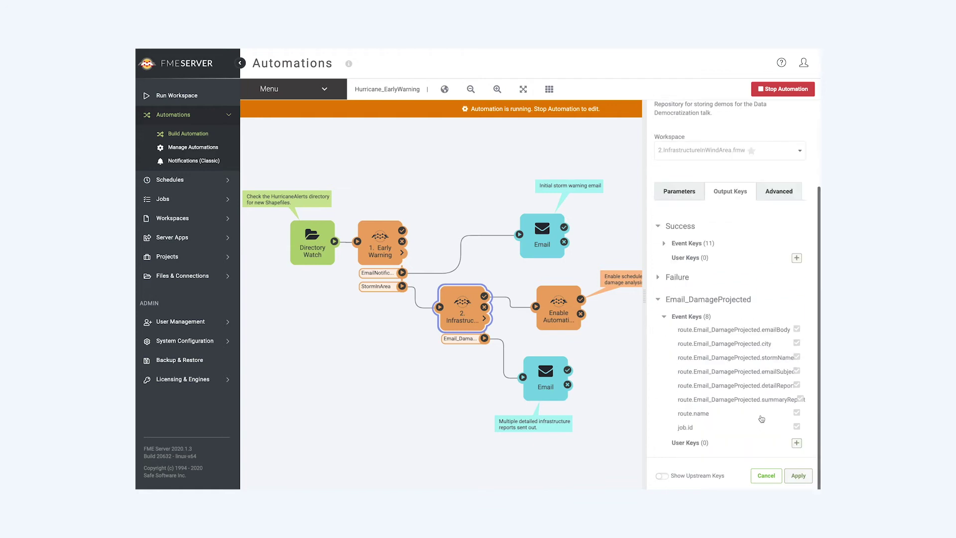